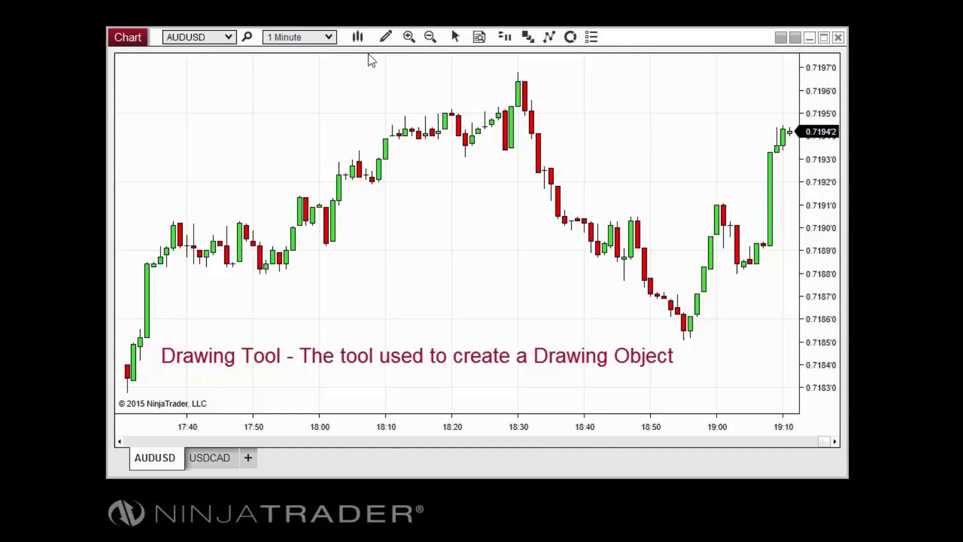
Step: Draw an extended line from the 17:55 low up through the 18:20–18:30 candles and select it
{"action": "left_click", "coordinate": [385, 38]}
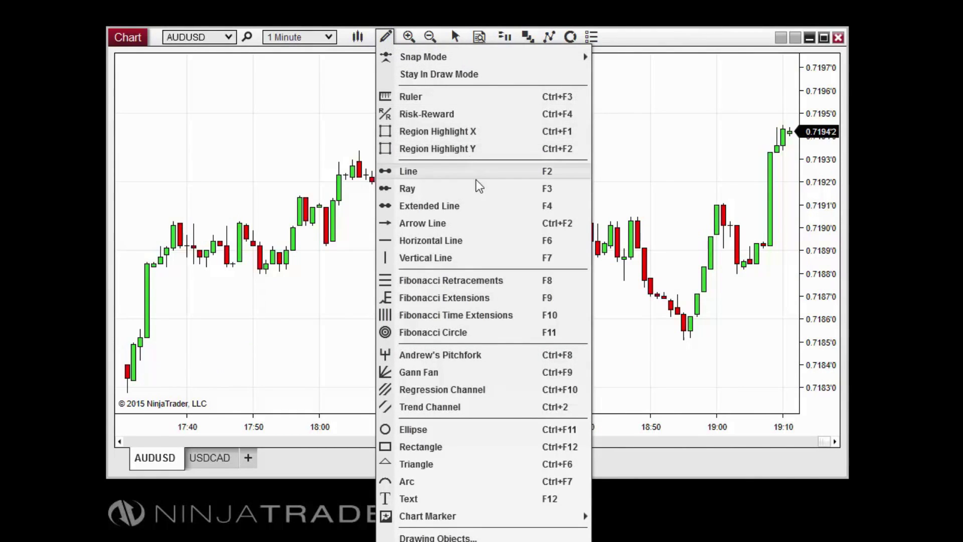
{"action": "left_click", "coordinate": [497, 206]}
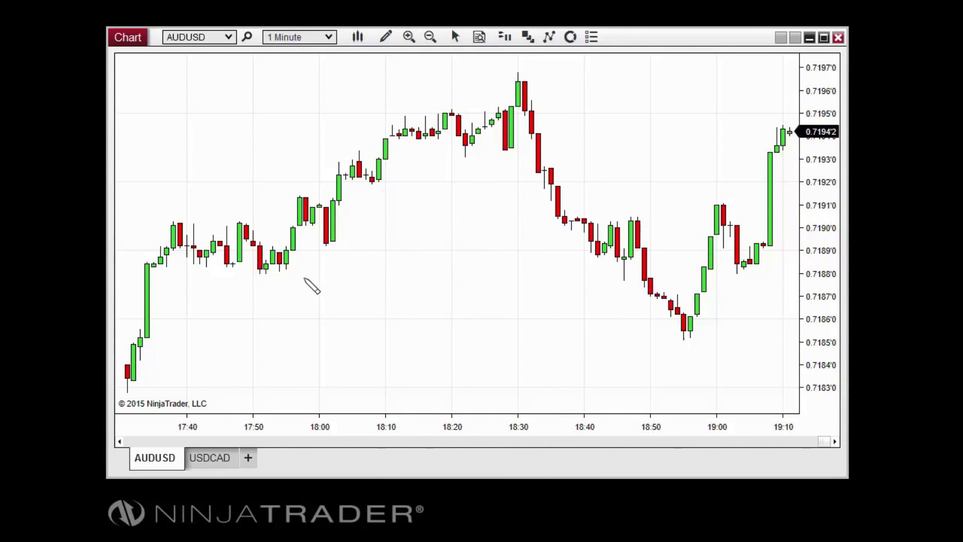
{"action": "left_click", "coordinate": [279, 269]}
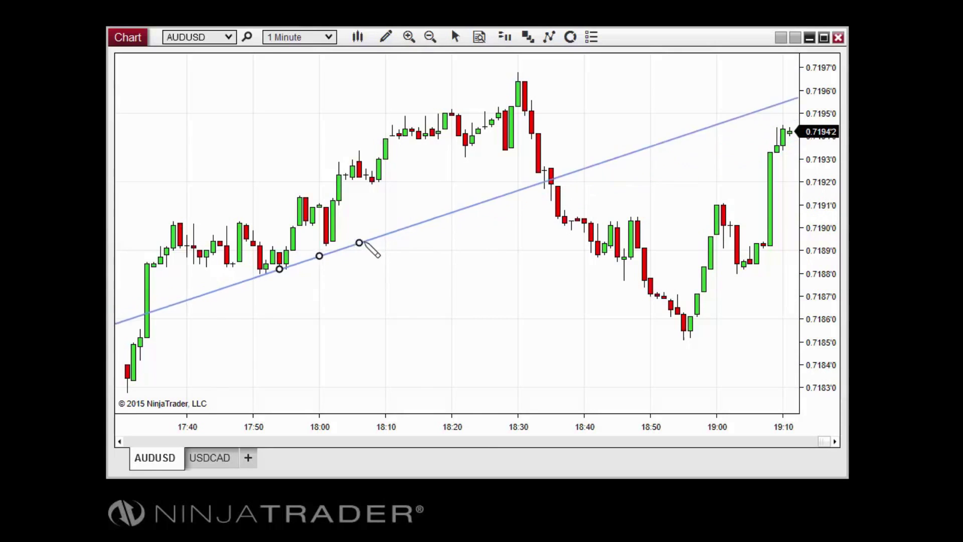
{"action": "left_click", "coordinate": [466, 156]}
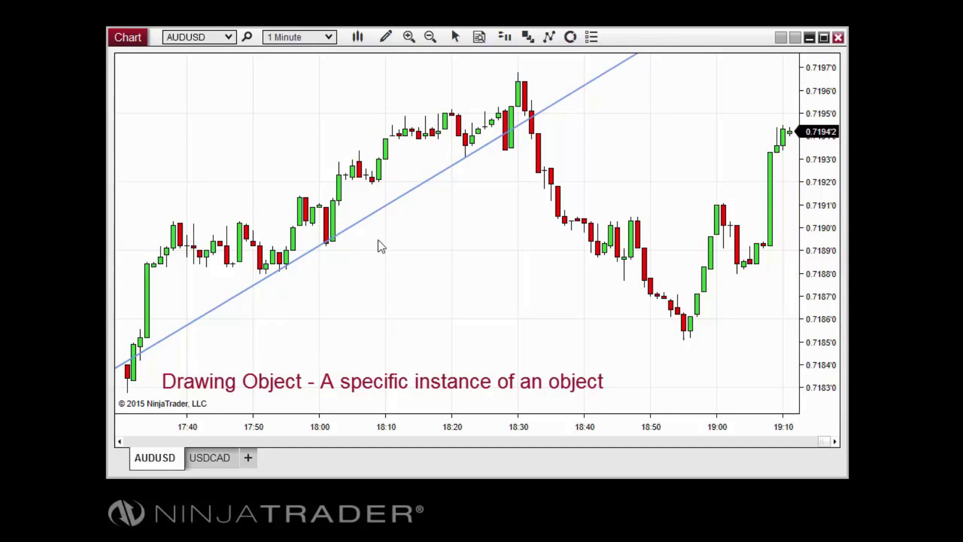
{"action": "left_click", "coordinate": [381, 208]}
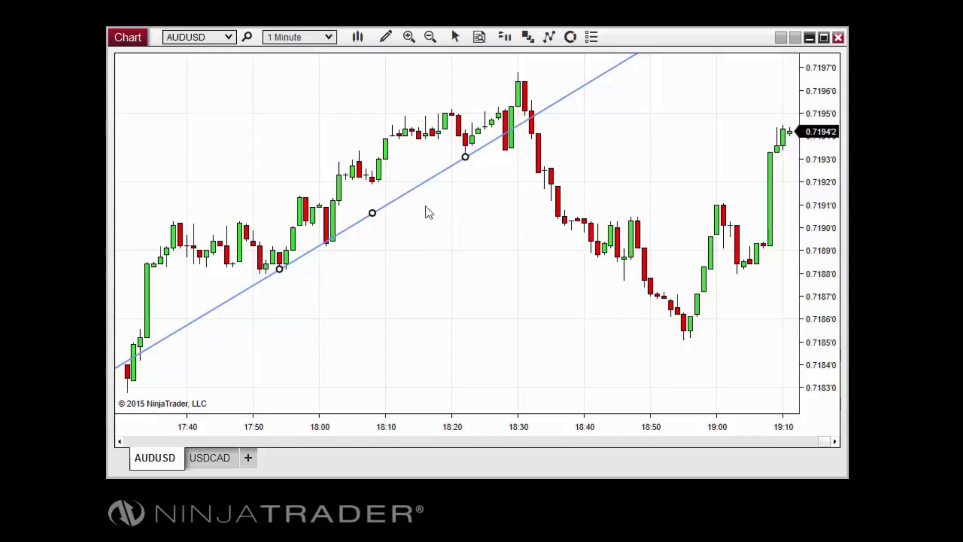
Step: Remove the extended trend line from the AUDUSD chart
{"action": "left_click", "coordinate": [374, 233]}
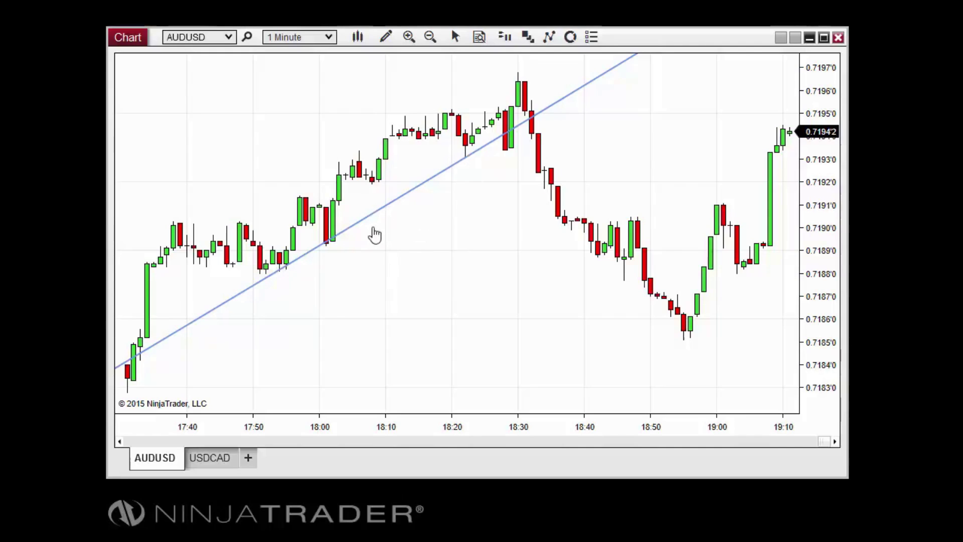
{"action": "left_click", "coordinate": [365, 220]}
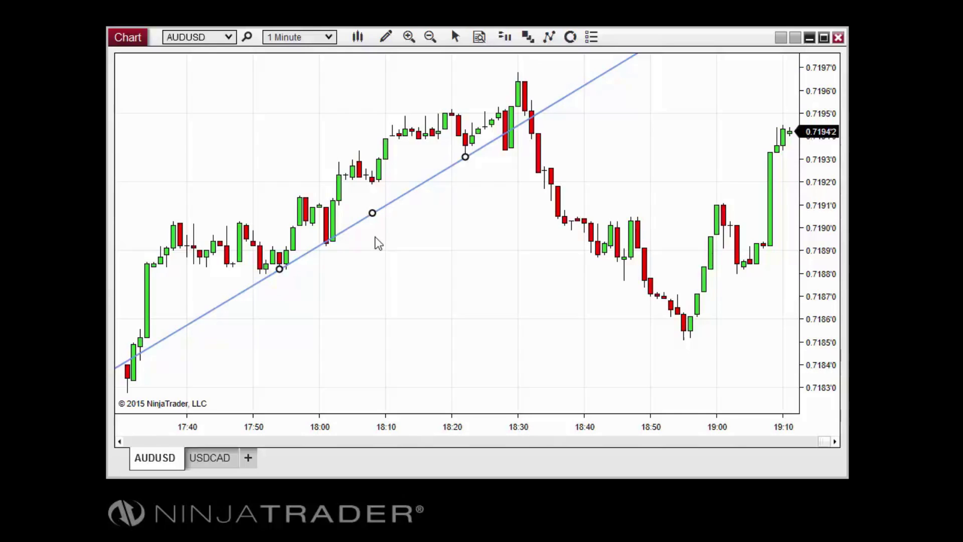
{"action": "right_click", "coordinate": [386, 209]}
{"action": "left_click", "coordinate": [407, 241]}
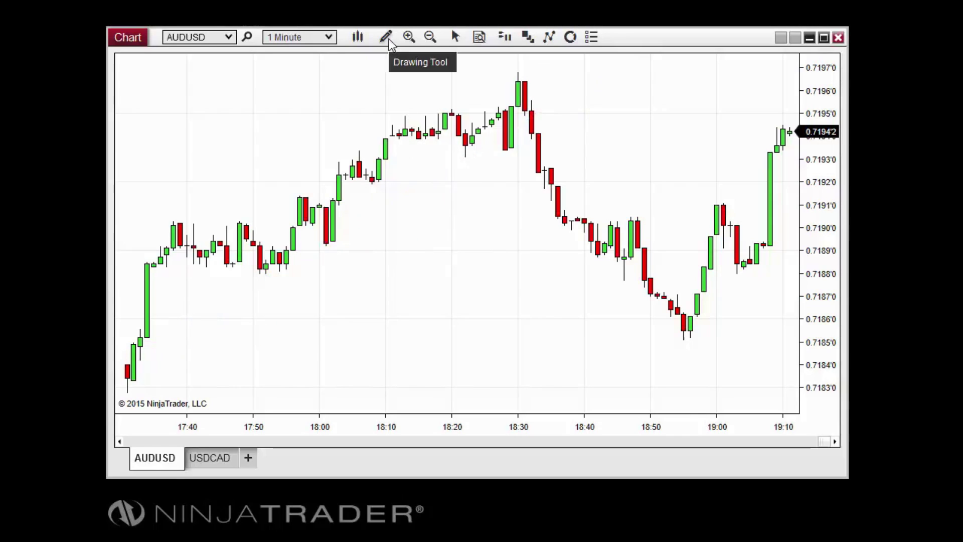
Step: Choose the Line tool from the chart's Drawing Tools menu
{"action": "right_click", "coordinate": [374, 75]}
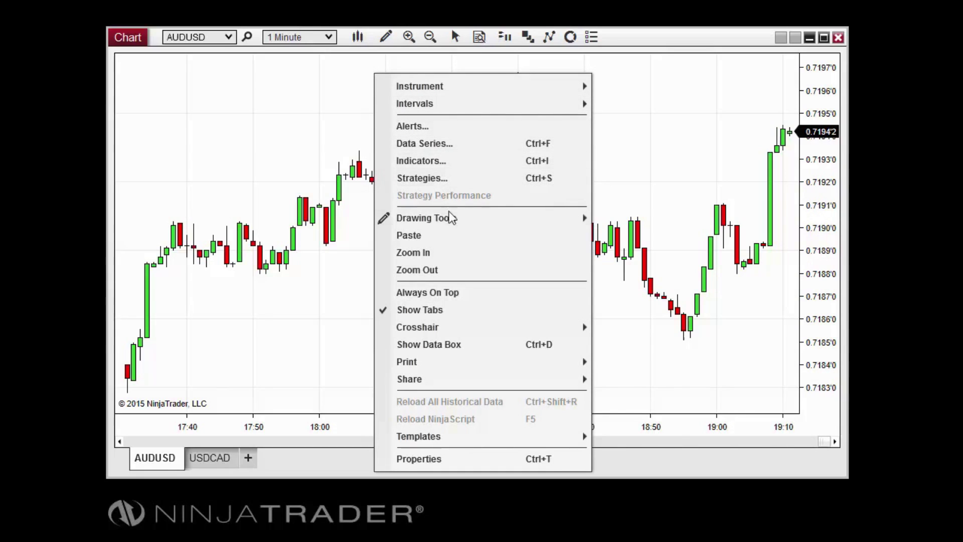
{"action": "mouse_move", "coordinate": [450, 216]}
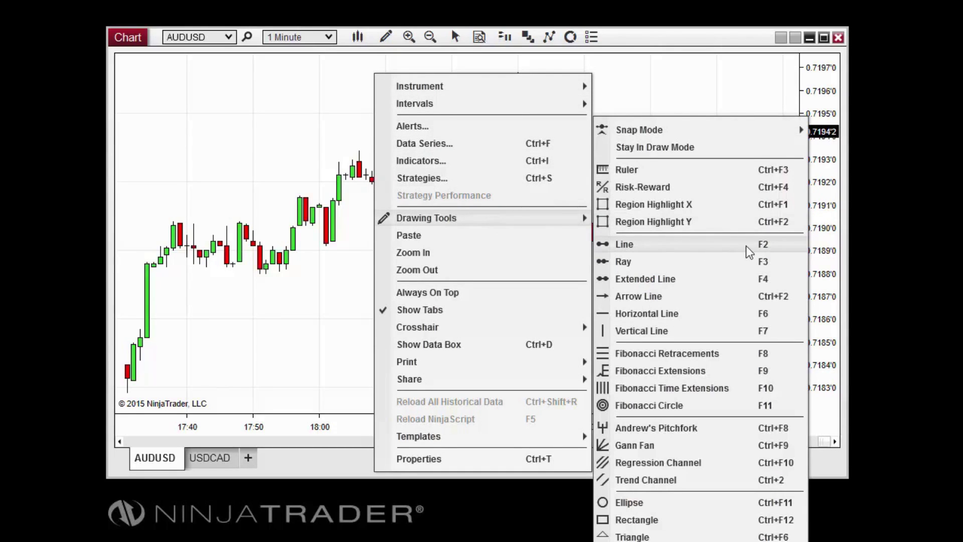
{"action": "left_click", "coordinate": [649, 246]}
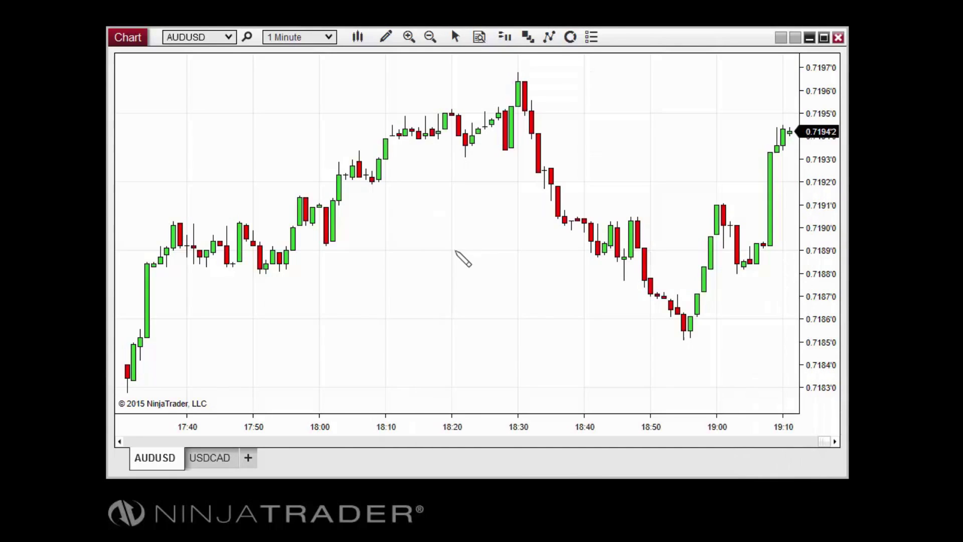
Step: Draw a line from the 17:55 low to 18:30, then a triangle at 17:51, 18:43 and the 18:30 high
{"action": "left_click", "coordinate": [279, 270]}
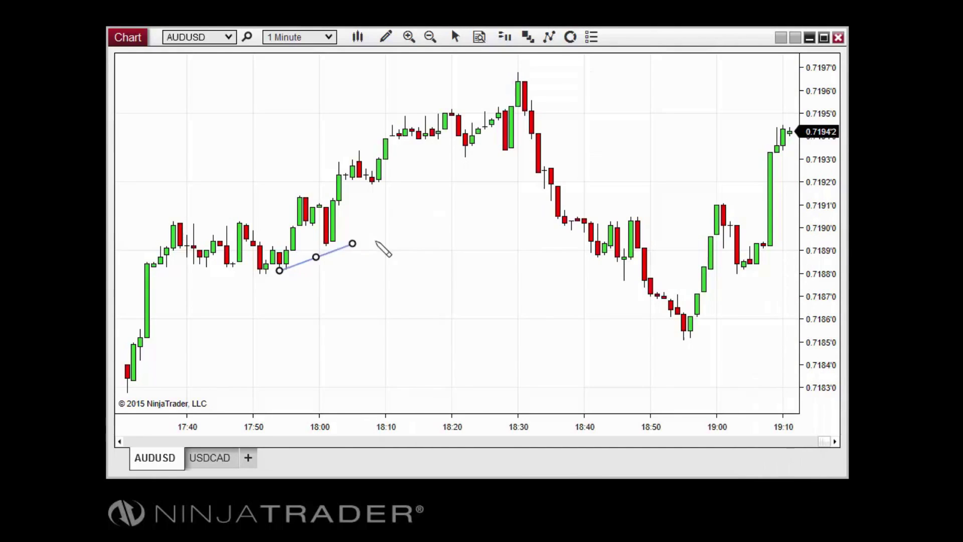
{"action": "left_click", "coordinate": [511, 148]}
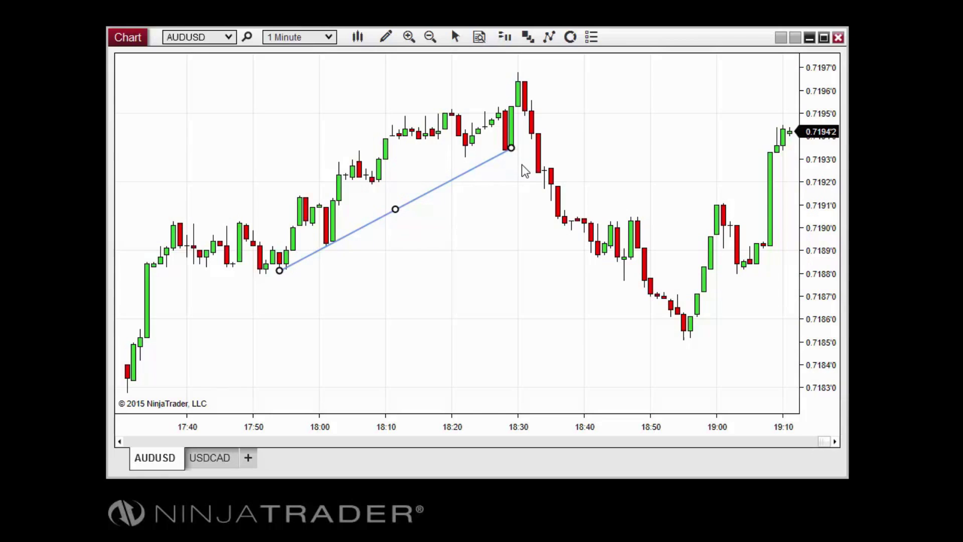
{"action": "left_click", "coordinate": [387, 37]}
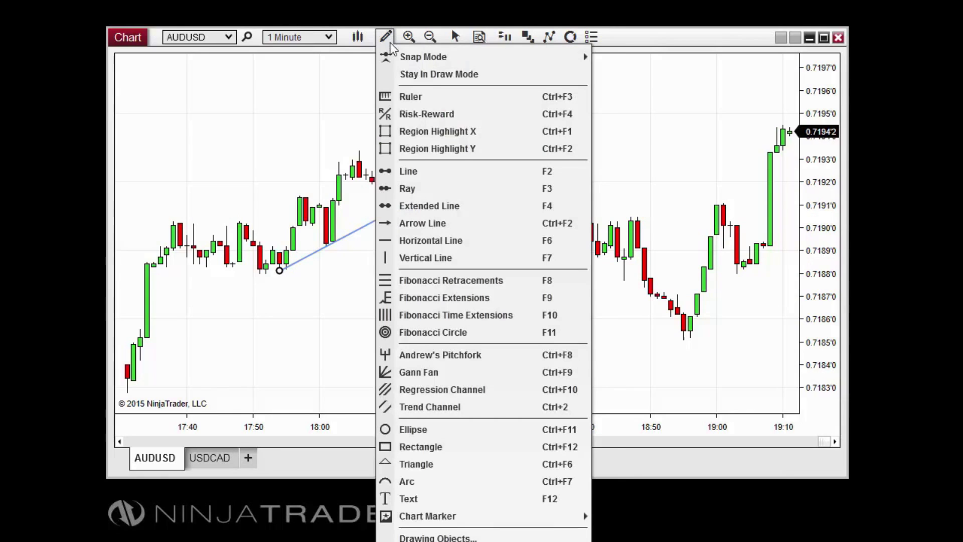
{"action": "left_click", "coordinate": [430, 464]}
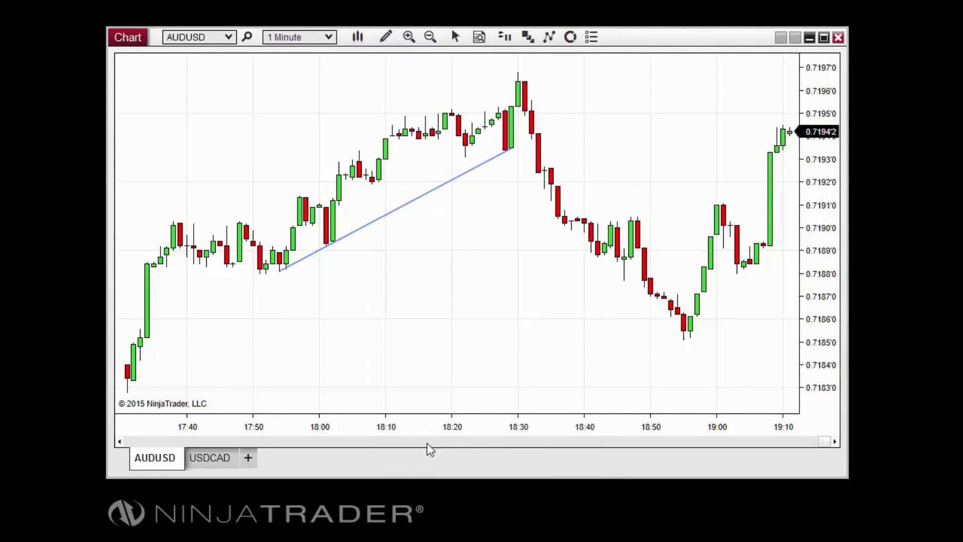
{"action": "left_click", "coordinate": [259, 268]}
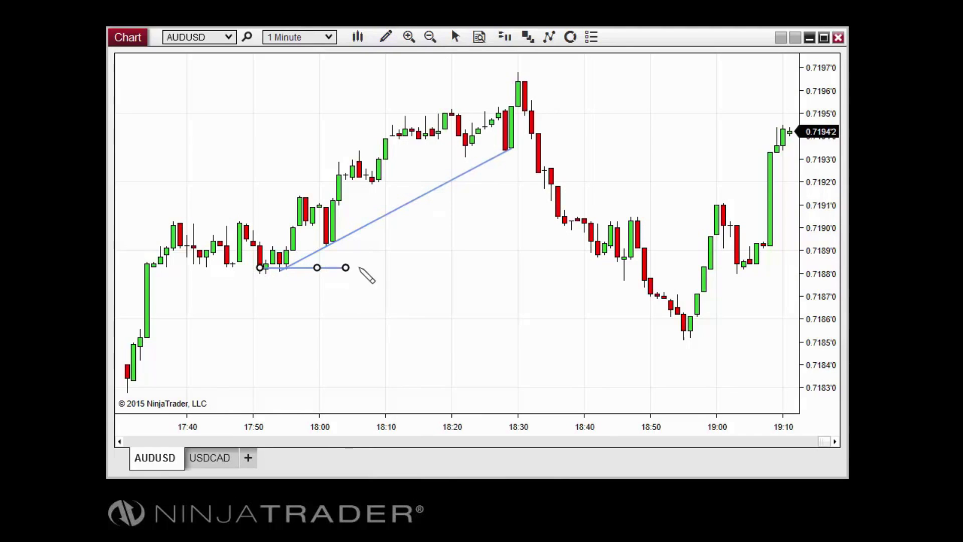
{"action": "left_click", "coordinate": [604, 258]}
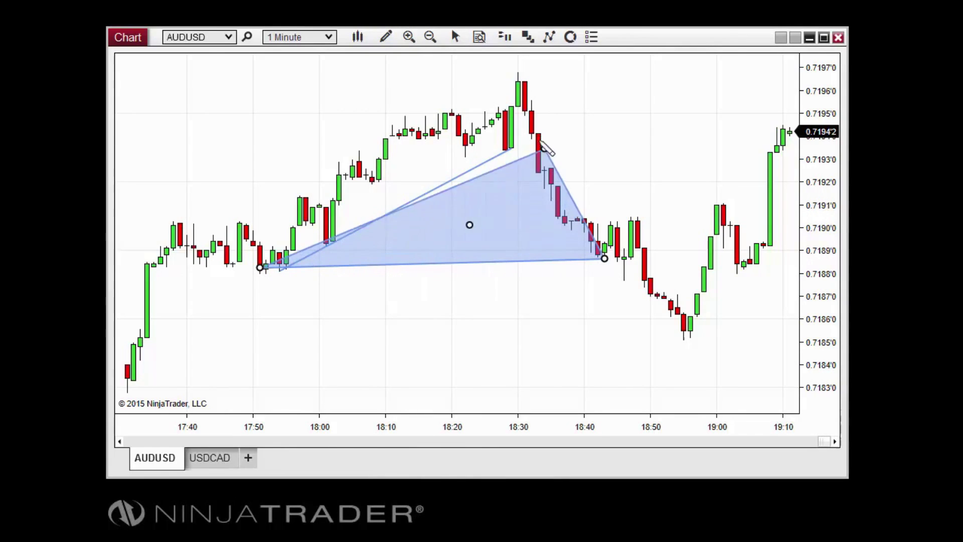
{"action": "left_click", "coordinate": [518, 75]}
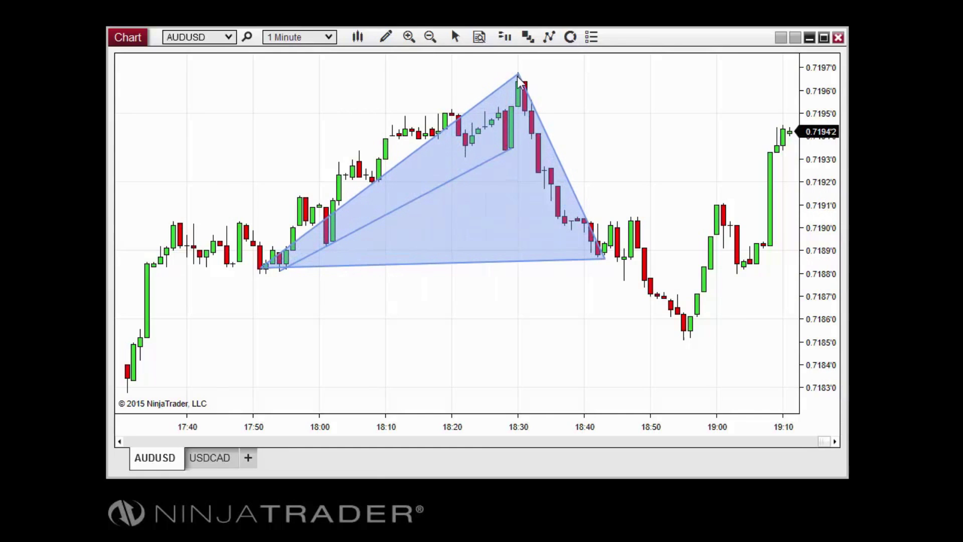
{"action": "double_click", "coordinate": [459, 260]}
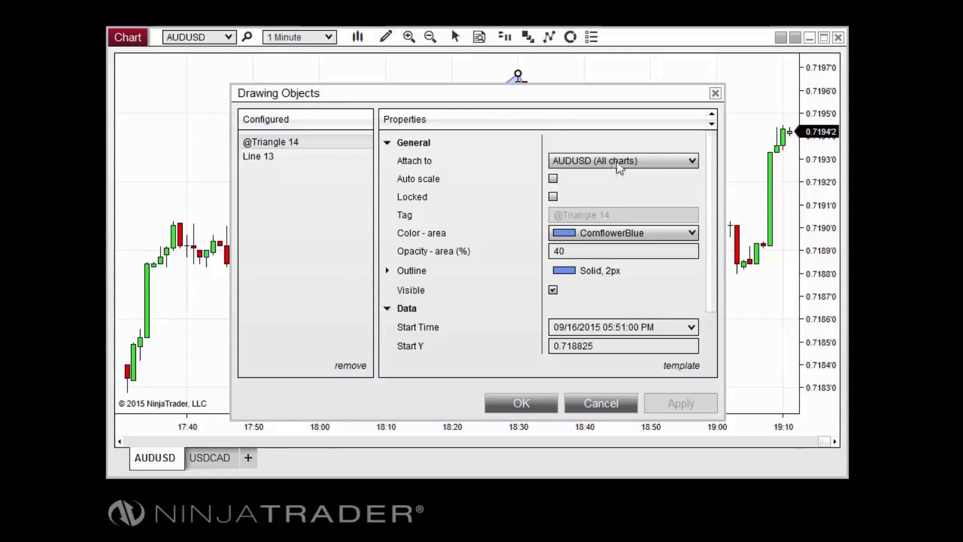
{"action": "left_click", "coordinate": [695, 162]}
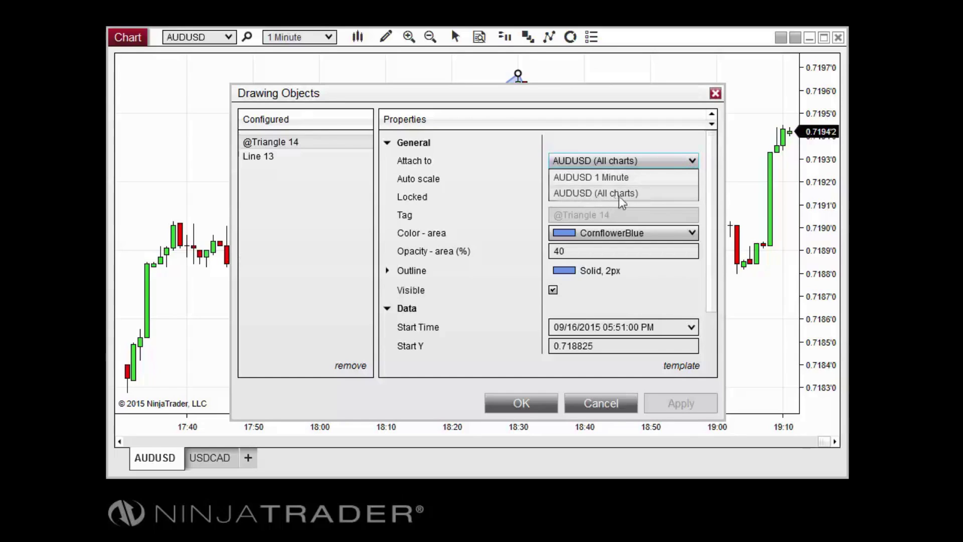
{"action": "left_click", "coordinate": [653, 197]}
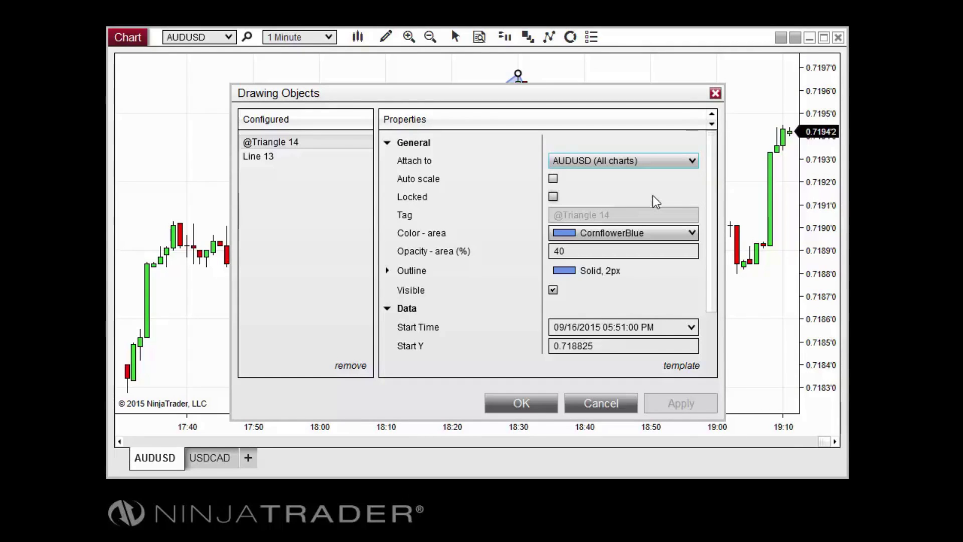
{"action": "left_click", "coordinate": [554, 179]}
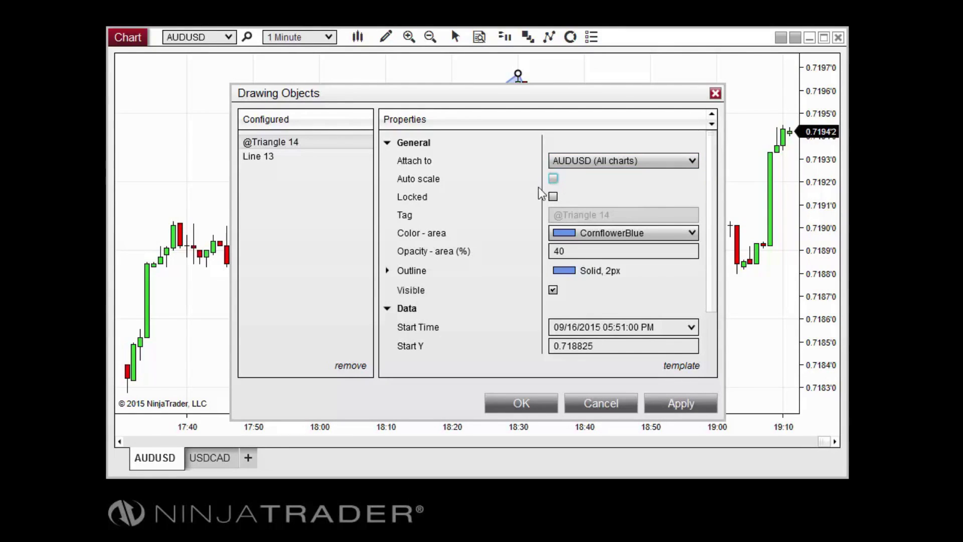
{"action": "left_click", "coordinate": [583, 239]}
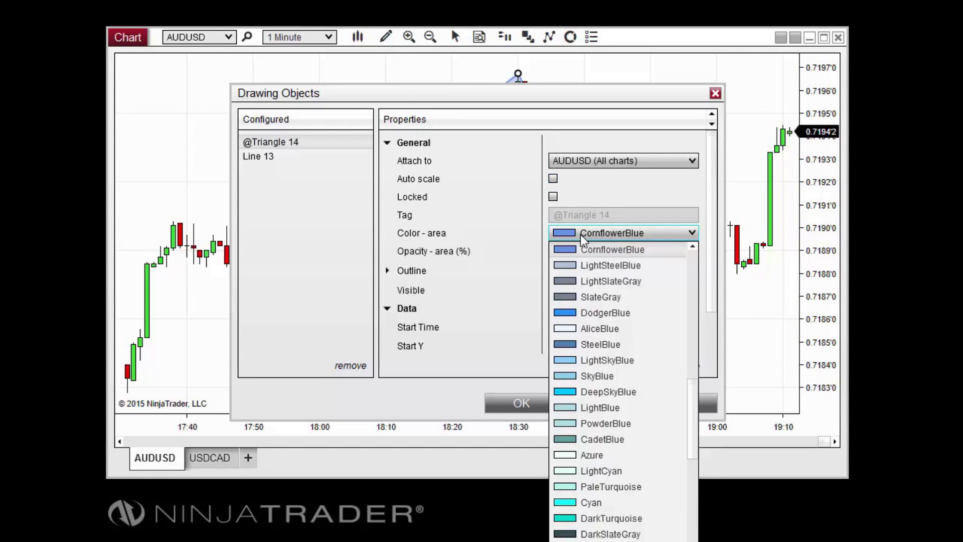
{"action": "left_click", "coordinate": [583, 241]}
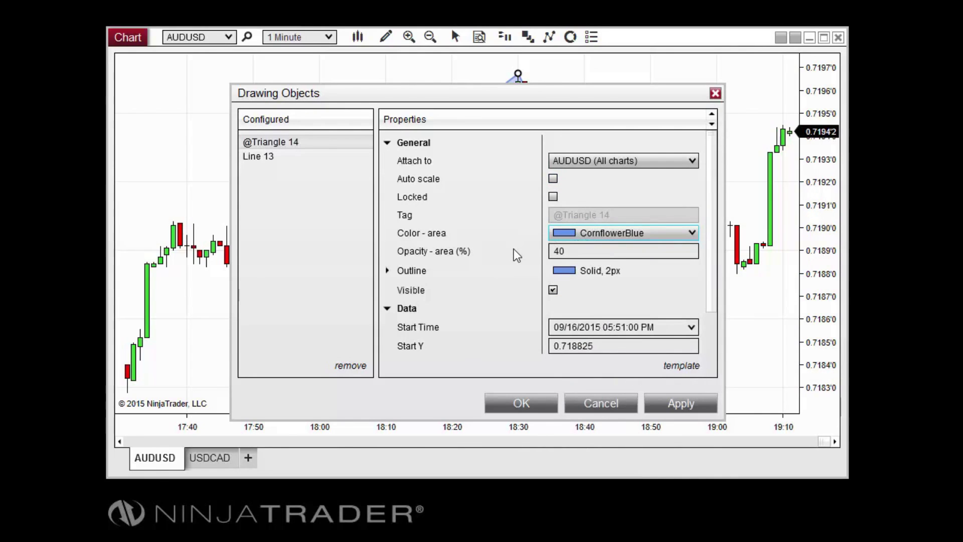
{"action": "scroll", "coordinate": [517, 255], "scroll_direction": "down", "scroll_amount": 1}
{"action": "scroll", "coordinate": [517, 255], "scroll_direction": "down", "scroll_amount": 1}
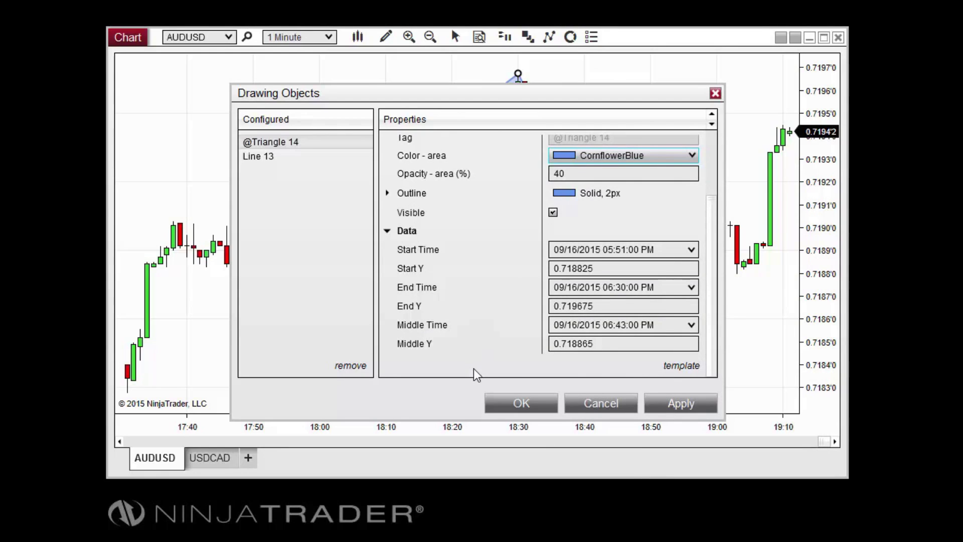
{"action": "left_click", "coordinate": [513, 405]}
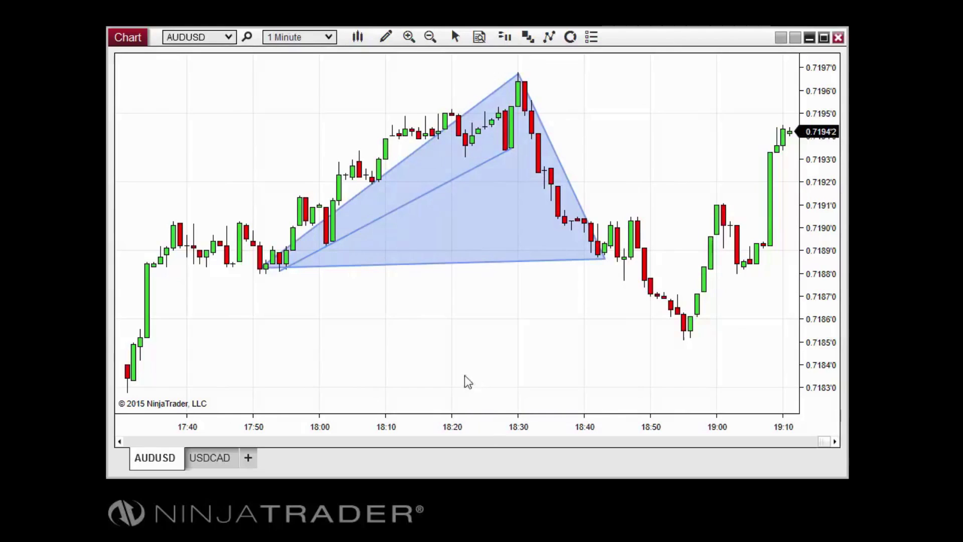
Step: Remove the triangle from the AUDUSD chart
{"action": "left_click", "coordinate": [370, 263]}
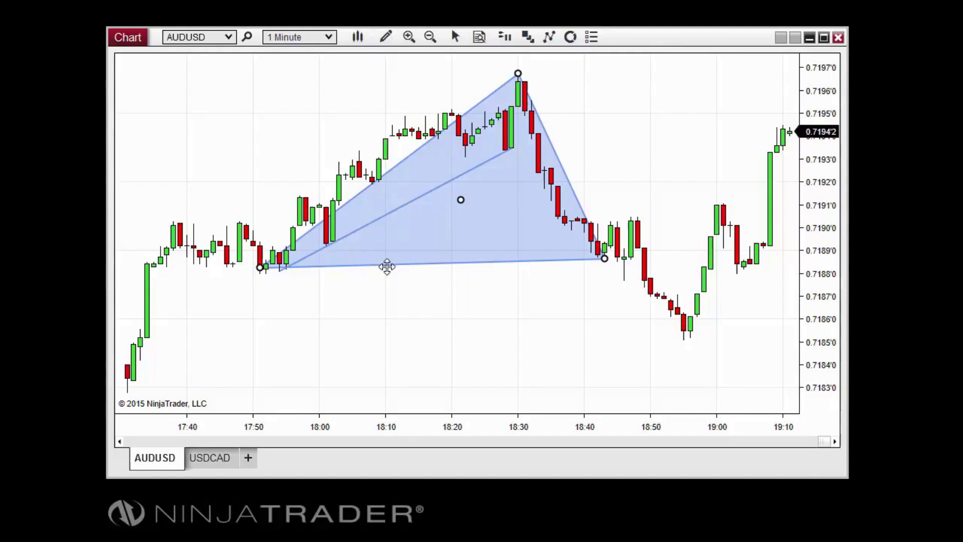
{"action": "right_click", "coordinate": [388, 264]}
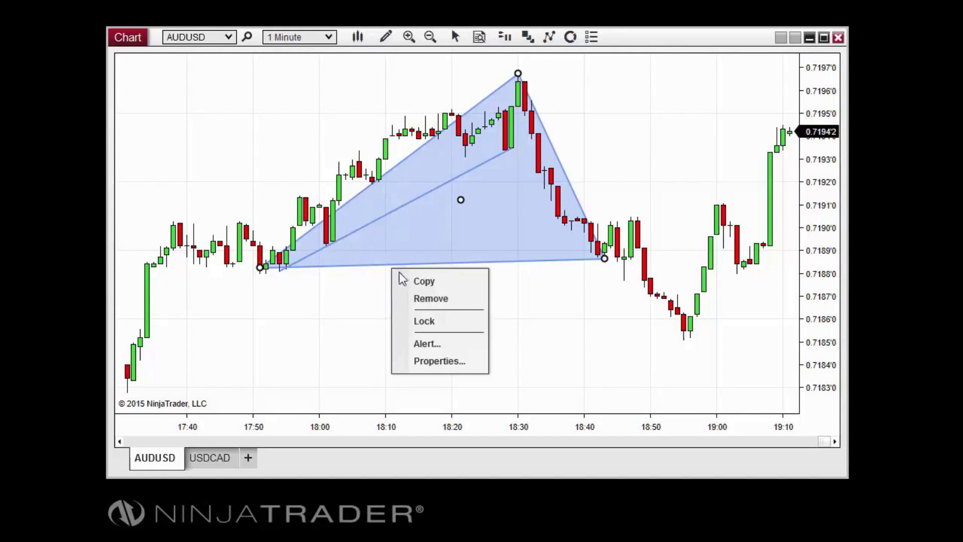
{"action": "left_click", "coordinate": [408, 299]}
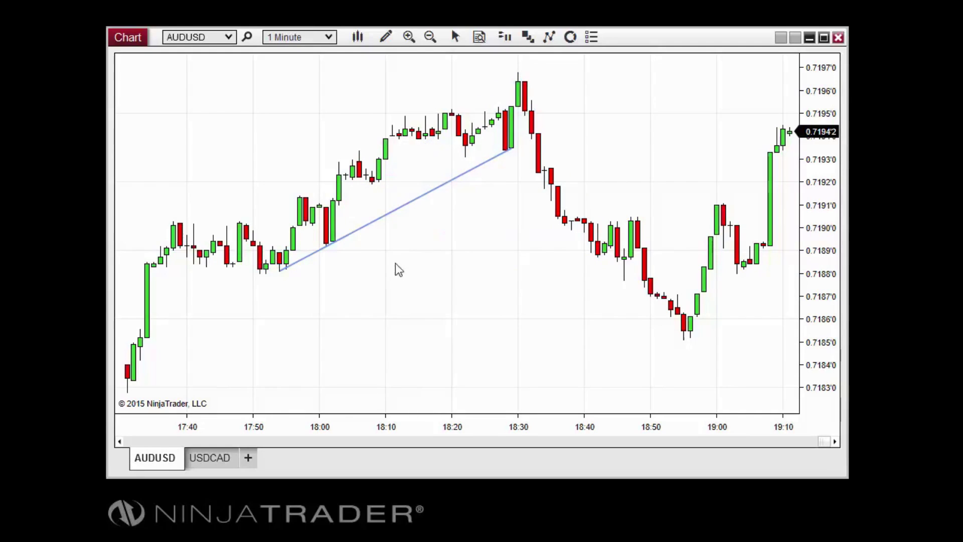
Step: Delete Line 13 through the Drawing Objects dialog and confirm with OK
{"action": "double_click", "coordinate": [393, 213]}
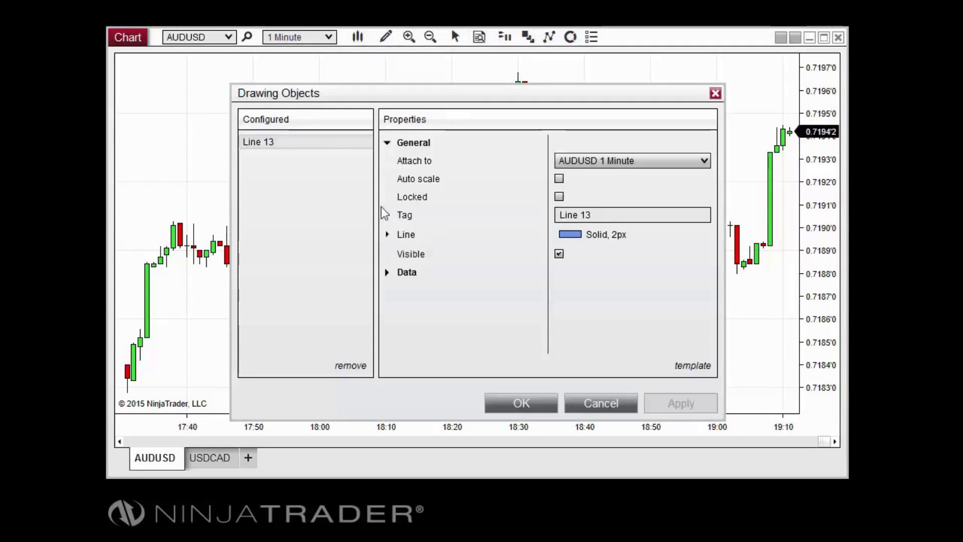
{"action": "left_click", "coordinate": [349, 370]}
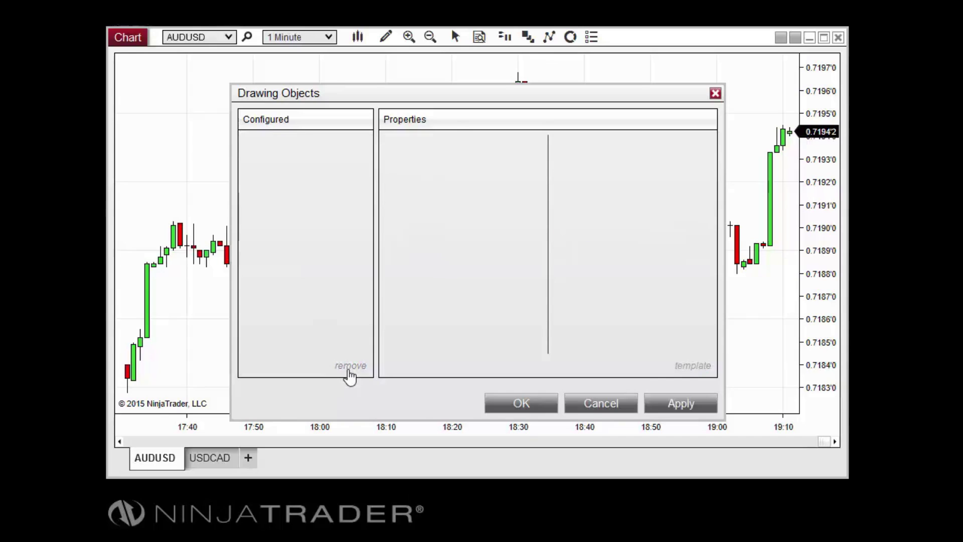
{"action": "left_click", "coordinate": [516, 404]}
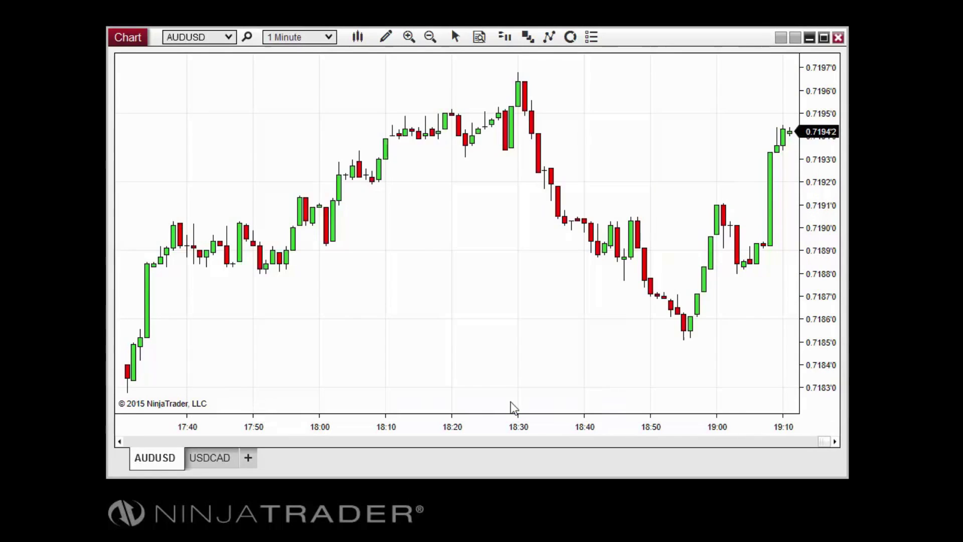
Step: Draw Ray 15 from near 18:03 sloping upward to the right, then close its properties with OK
{"action": "left_click", "coordinate": [386, 39]}
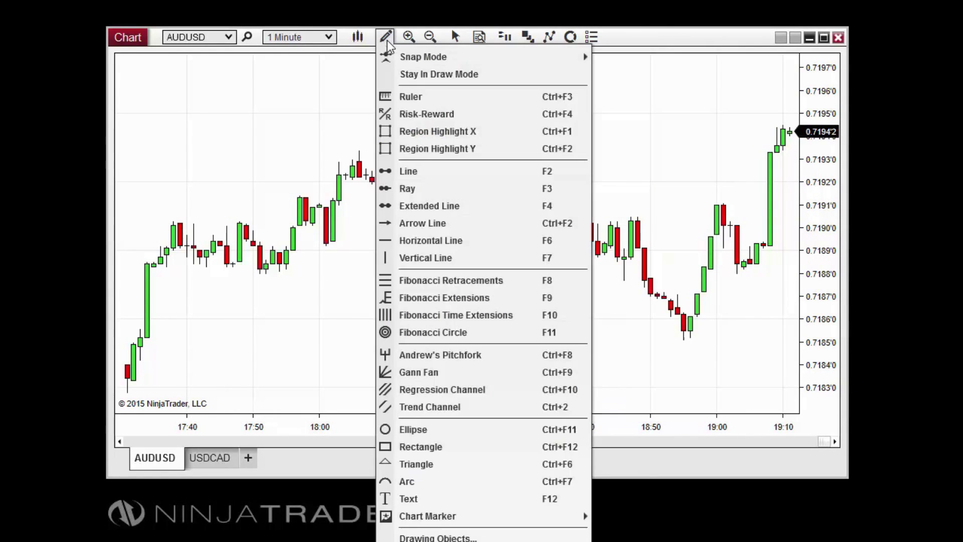
{"action": "left_click", "coordinate": [422, 188]}
{"action": "left_click", "coordinate": [339, 315]}
{"action": "left_click", "coordinate": [451, 279]}
{"action": "left_click", "coordinate": [445, 278]}
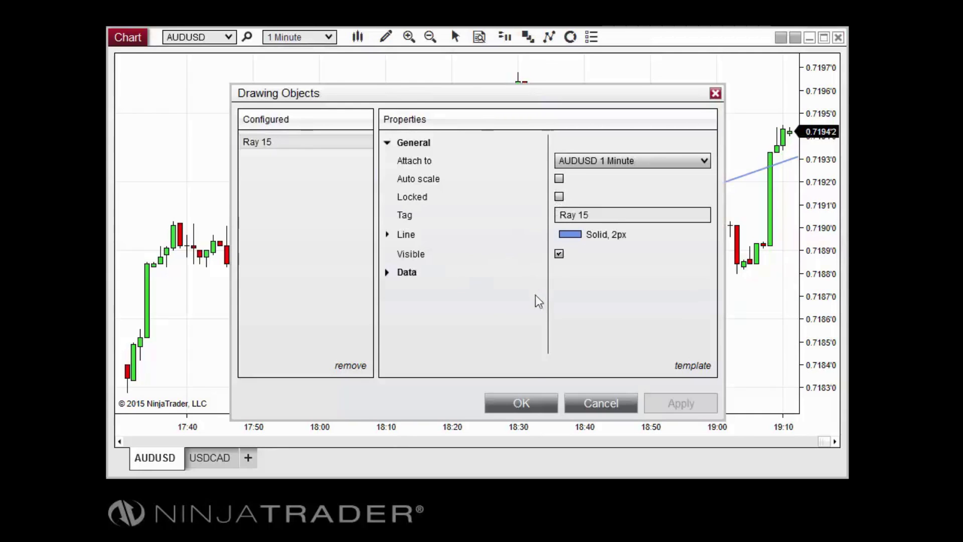
{"action": "left_click", "coordinate": [531, 401]}
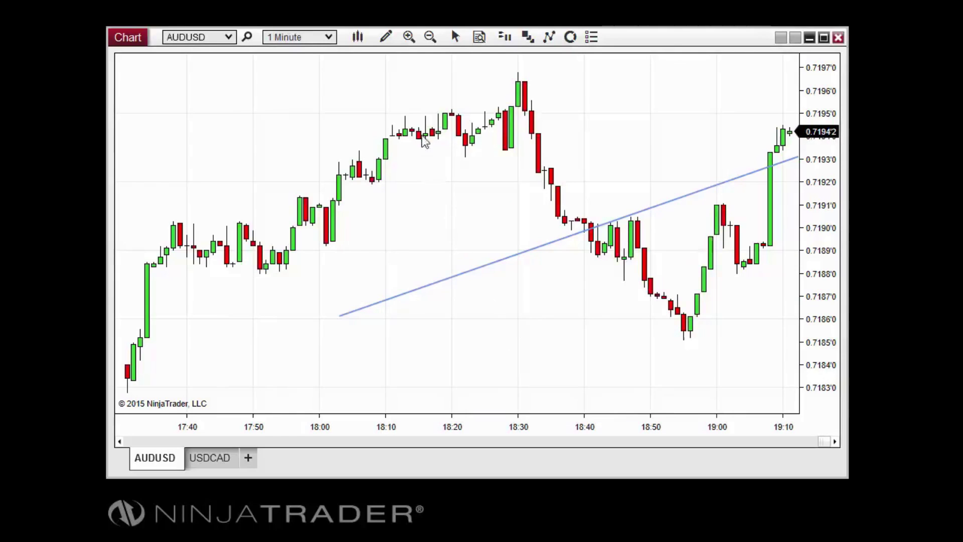
Step: Open the Drawing Objects manager on Ray 15 and show its template save and load options
{"action": "left_click", "coordinate": [386, 37]}
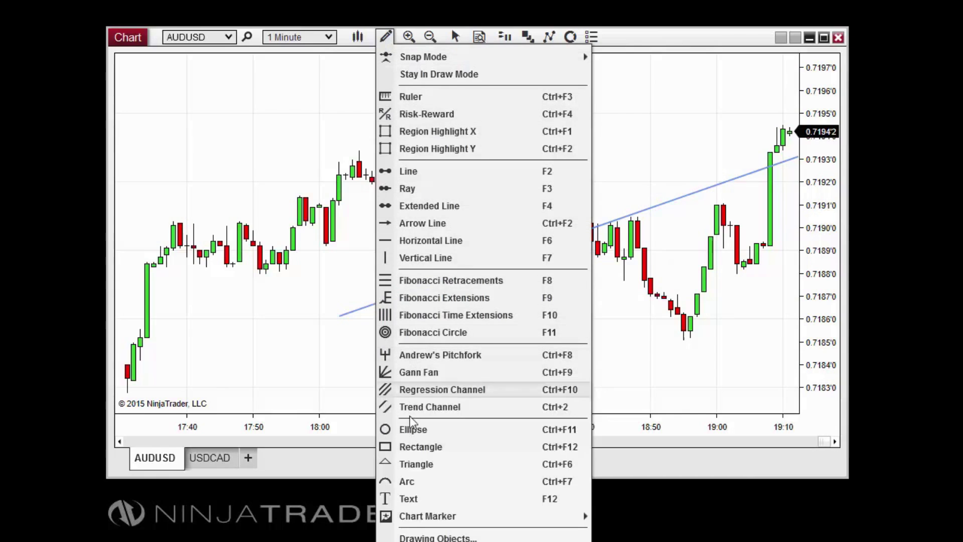
{"action": "left_click", "coordinate": [496, 538]}
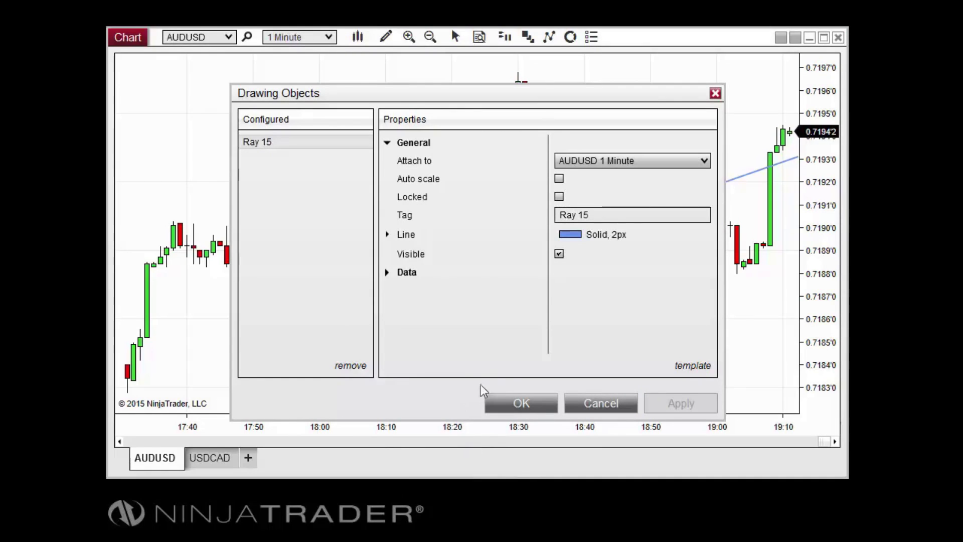
{"action": "left_click", "coordinate": [702, 366]}
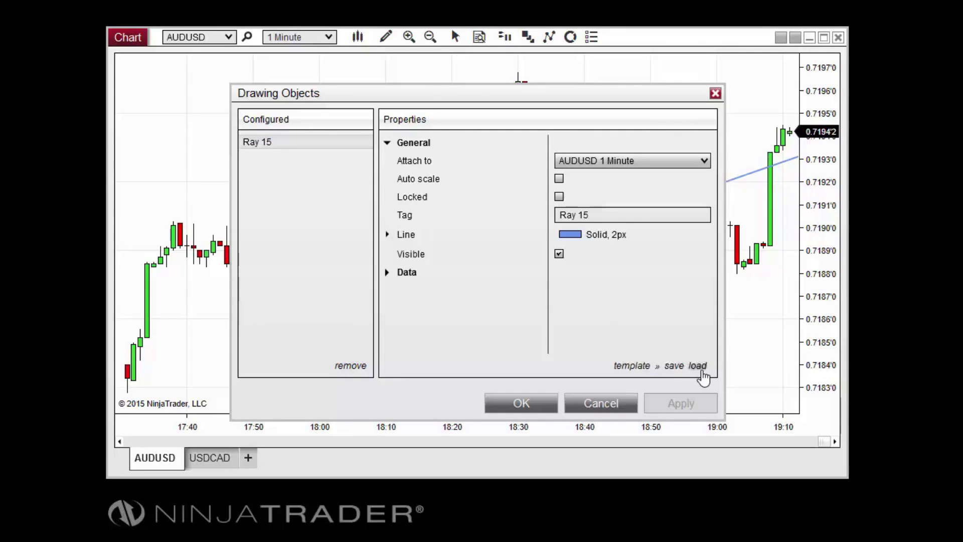